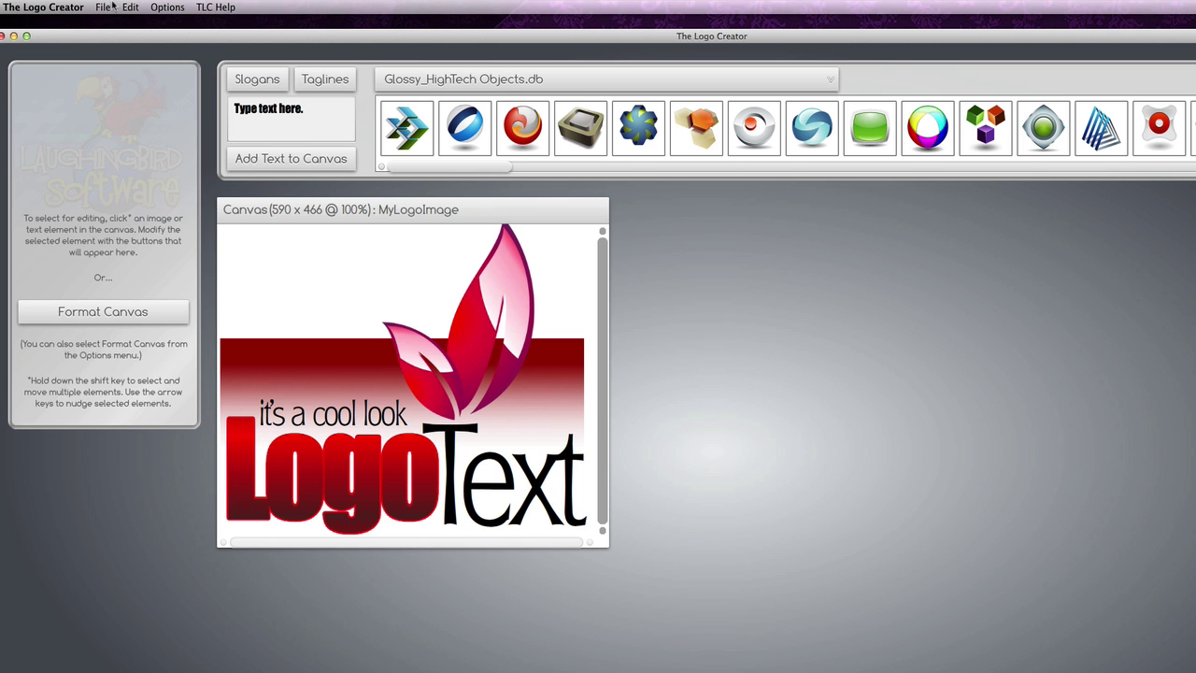
Export the logo as a transparent PNG named 'Original Logo' in the ResizedLogos folder.
click(103, 7)
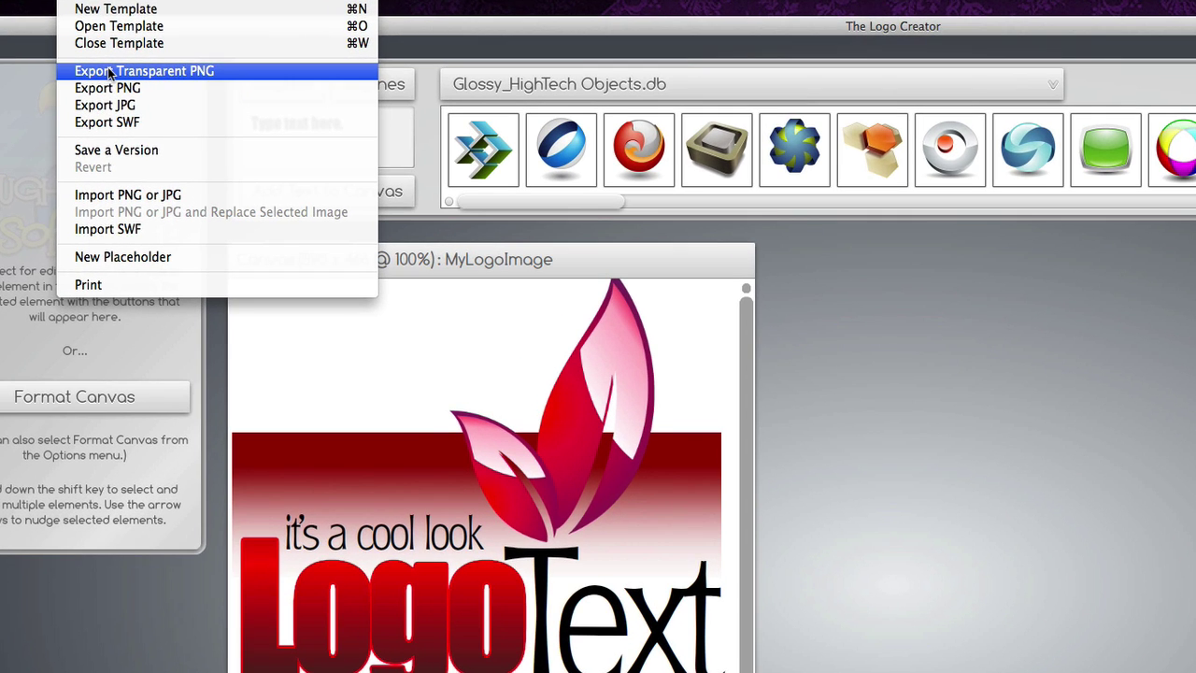
click(109, 73)
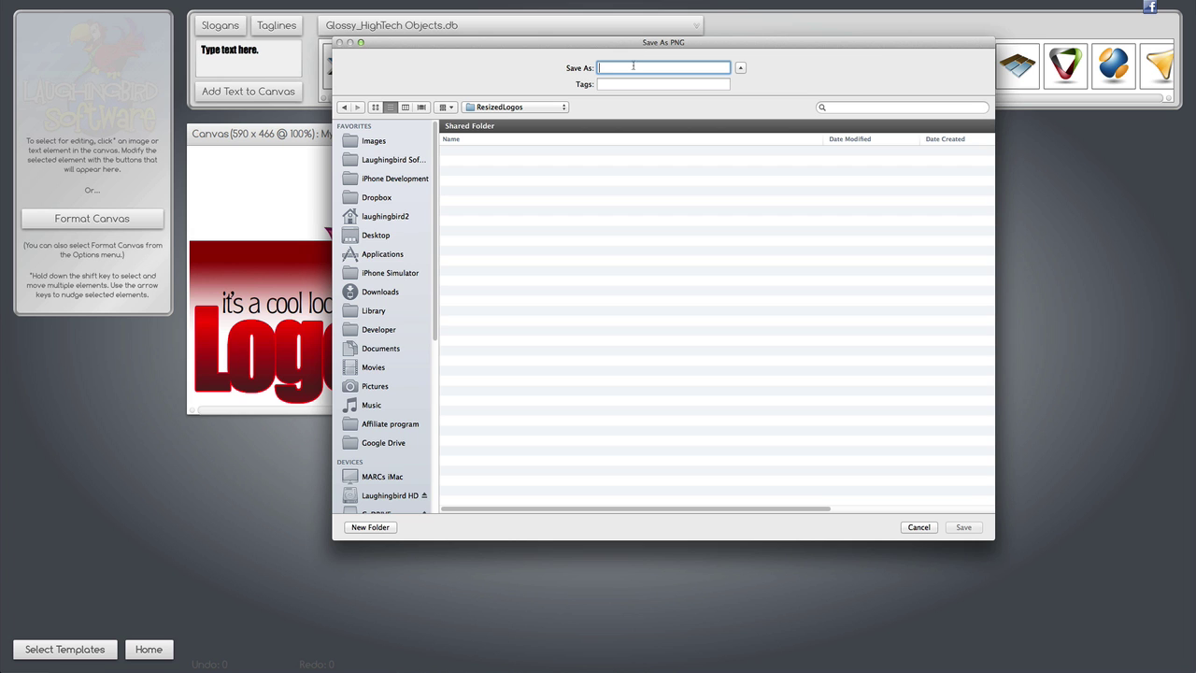
text(Original Logo)
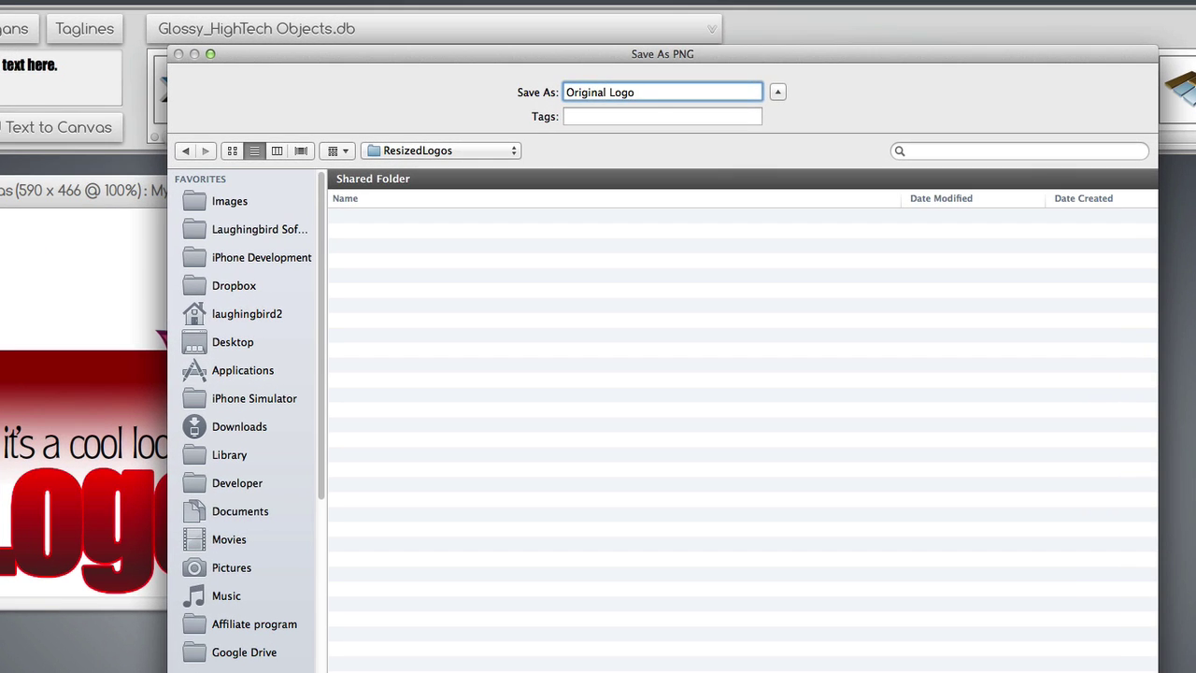
key(Return)
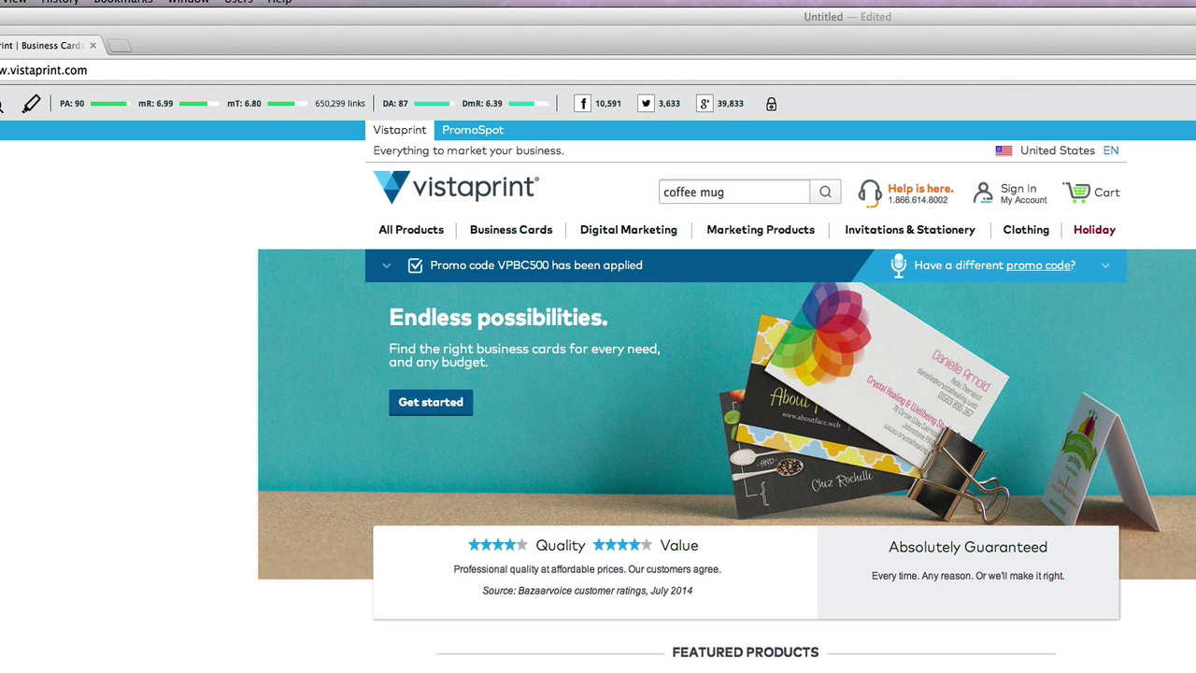
Go through All Products > Promotional Items to Personalized Mugs and open the Photo Mugs designer.
mouse_move(401, 232)
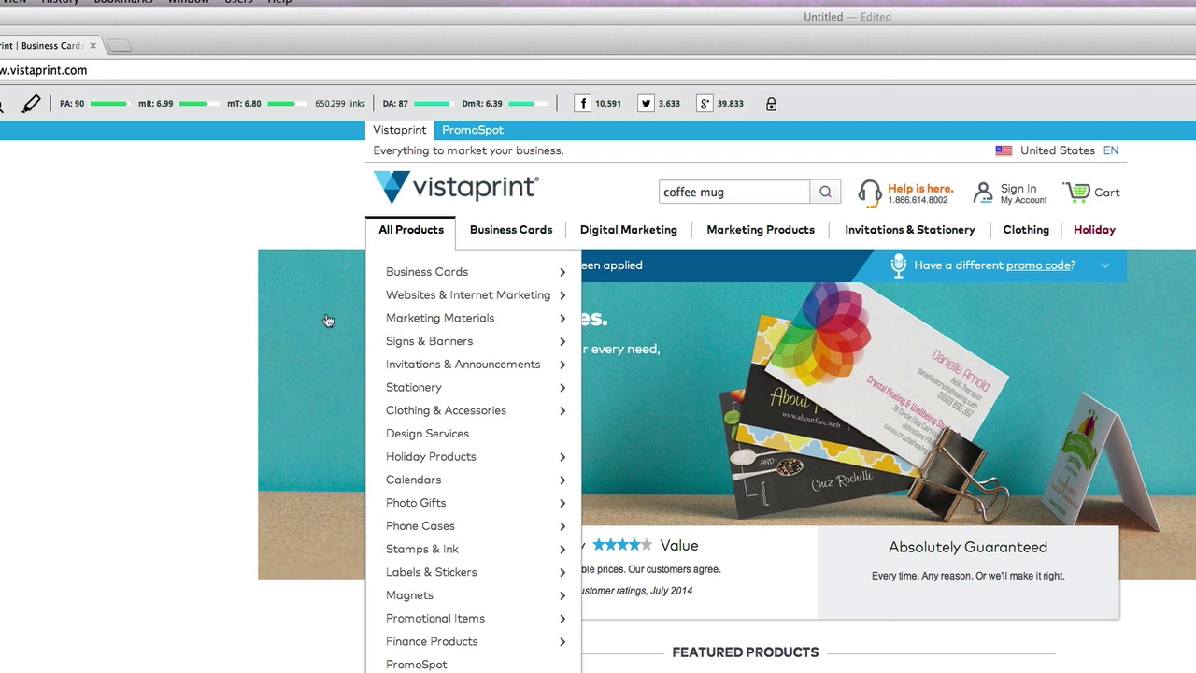
mouse_move(422, 617)
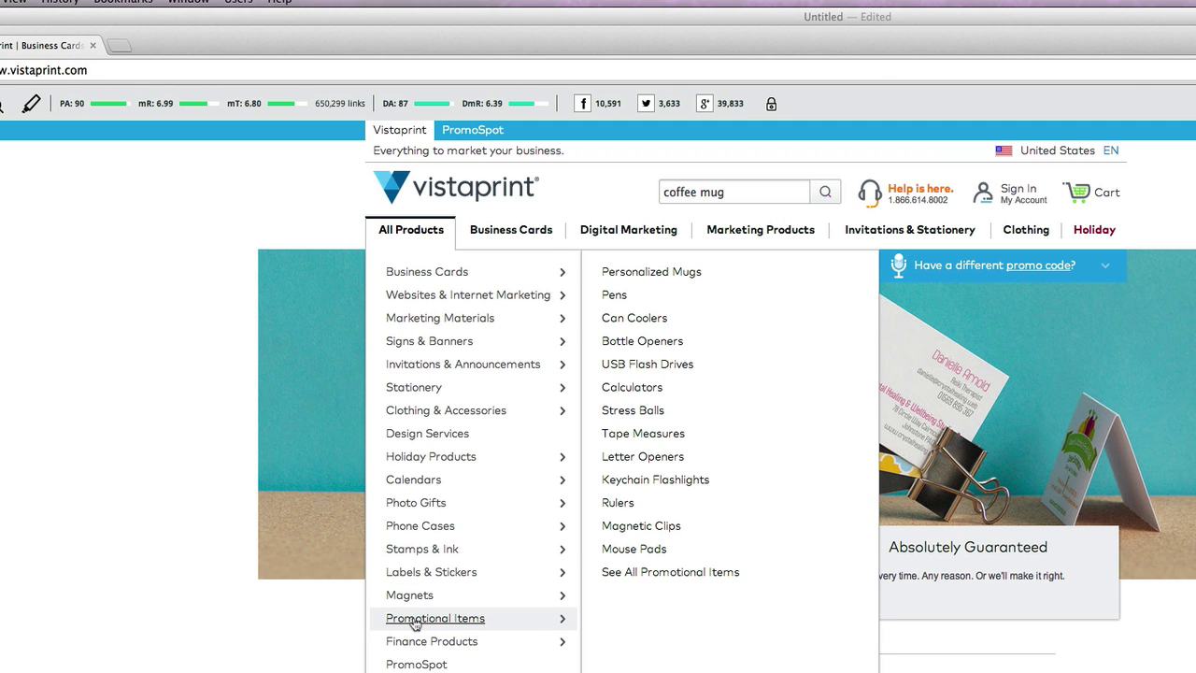
click(626, 282)
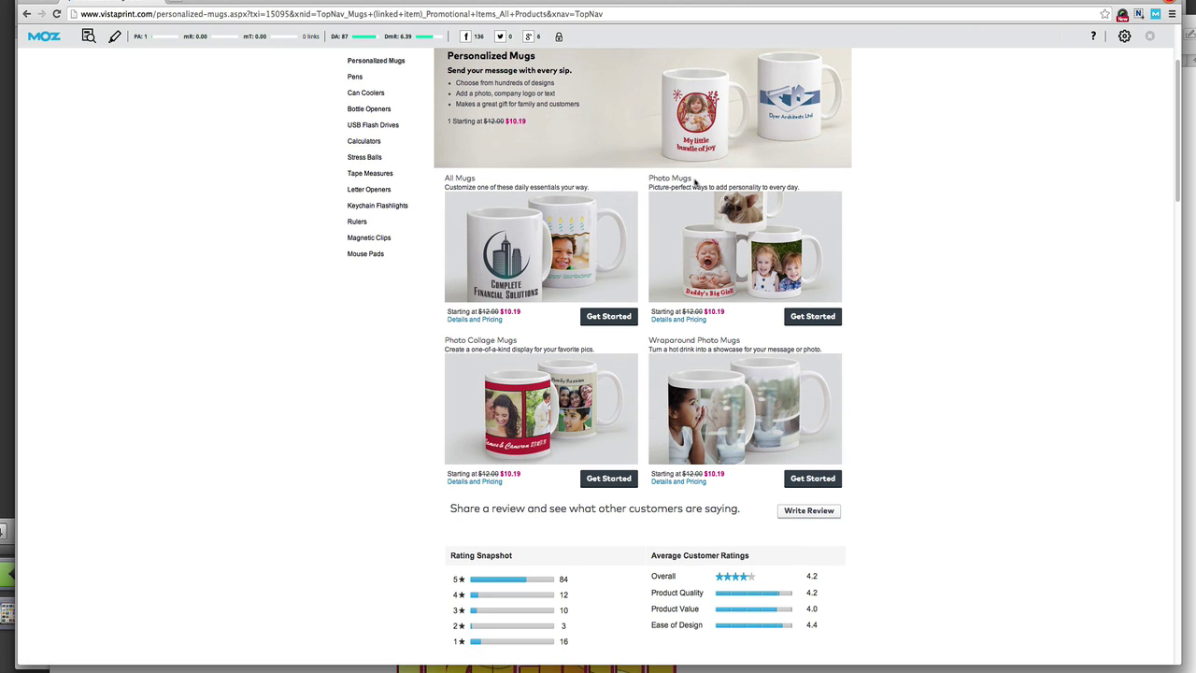
click(728, 249)
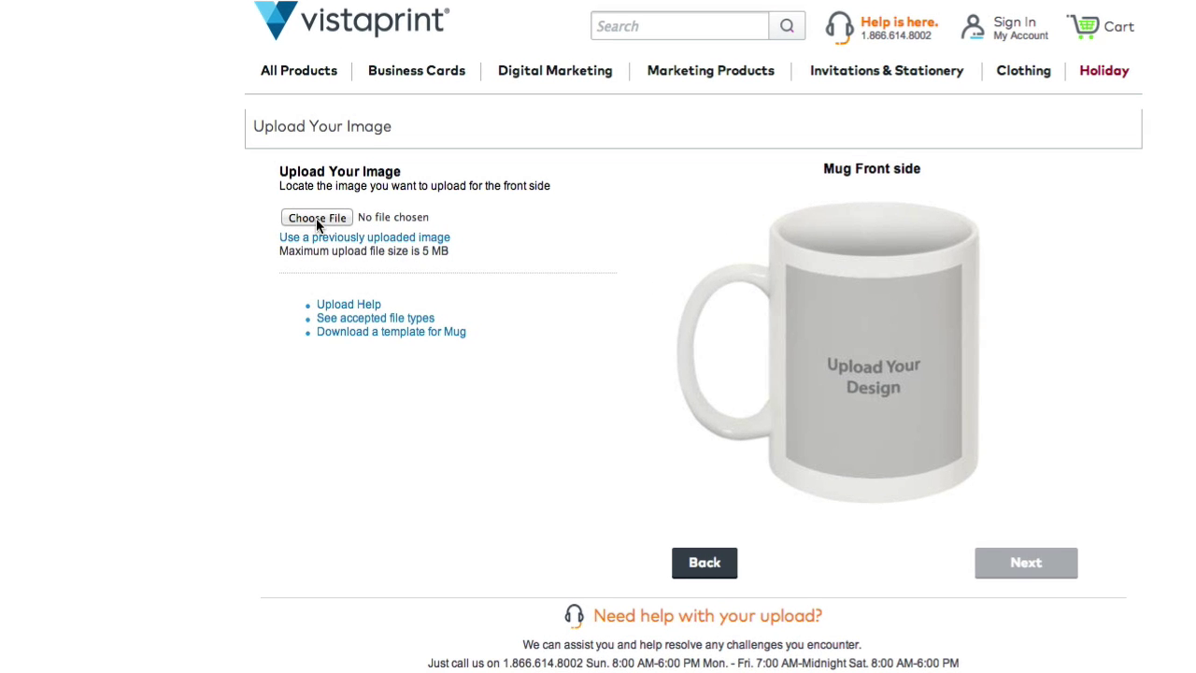
Upload Original Logo.PNG from ResizedLogos onto the mug front.
click(316, 217)
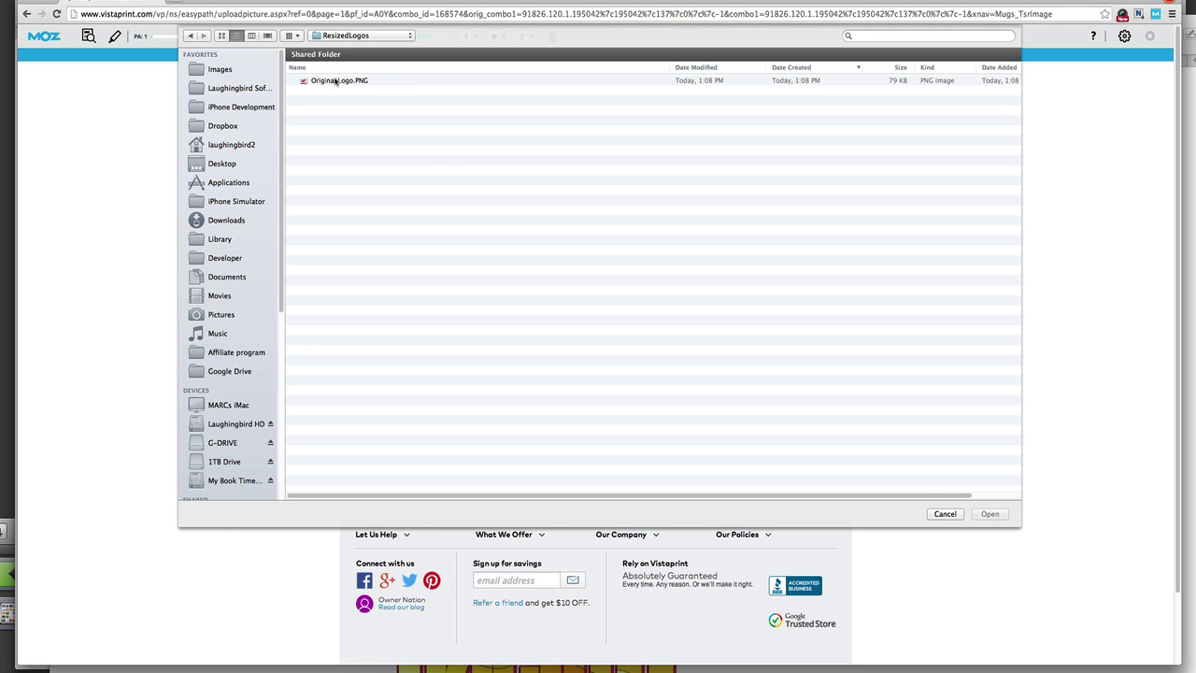
click(335, 82)
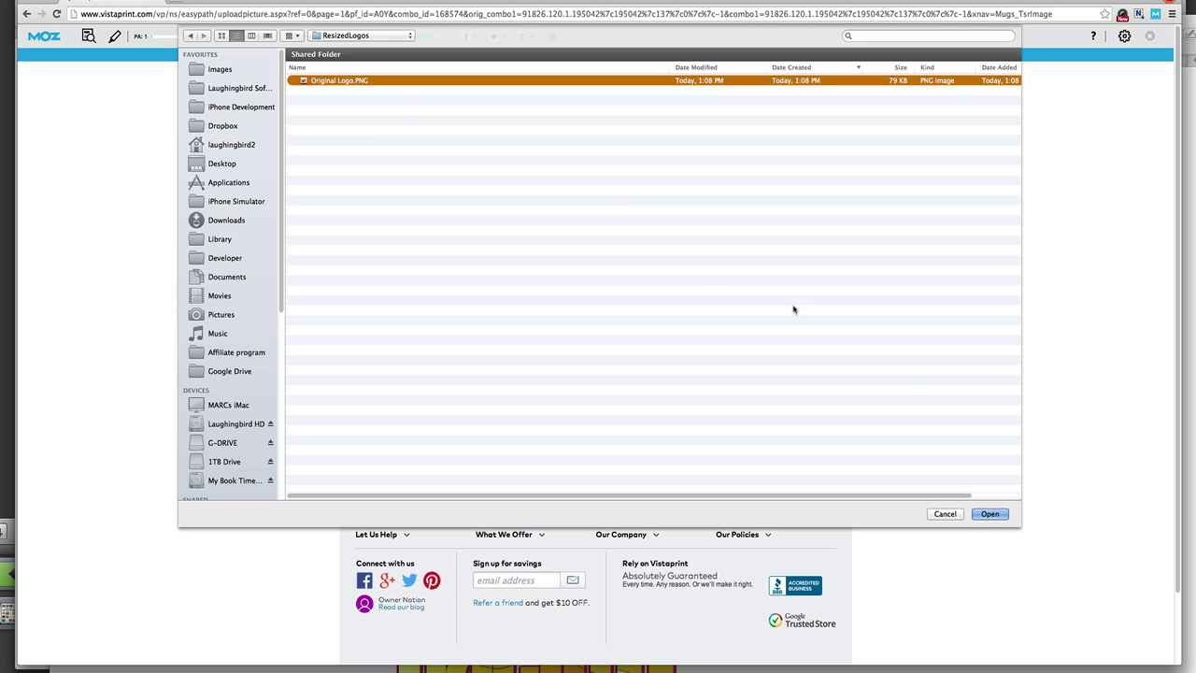
click(989, 514)
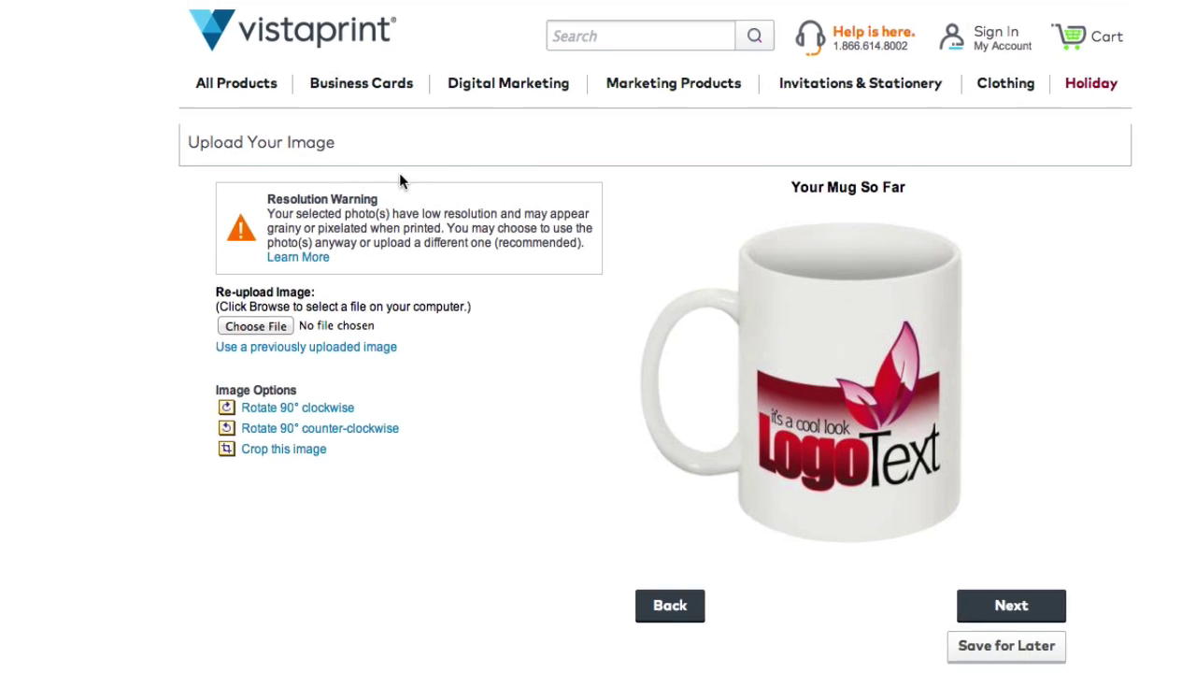
Highlight the Resolution Warning heading and its grainy or pixelated warning text.
drag(386, 183, 404, 183)
drag(269, 203, 409, 200)
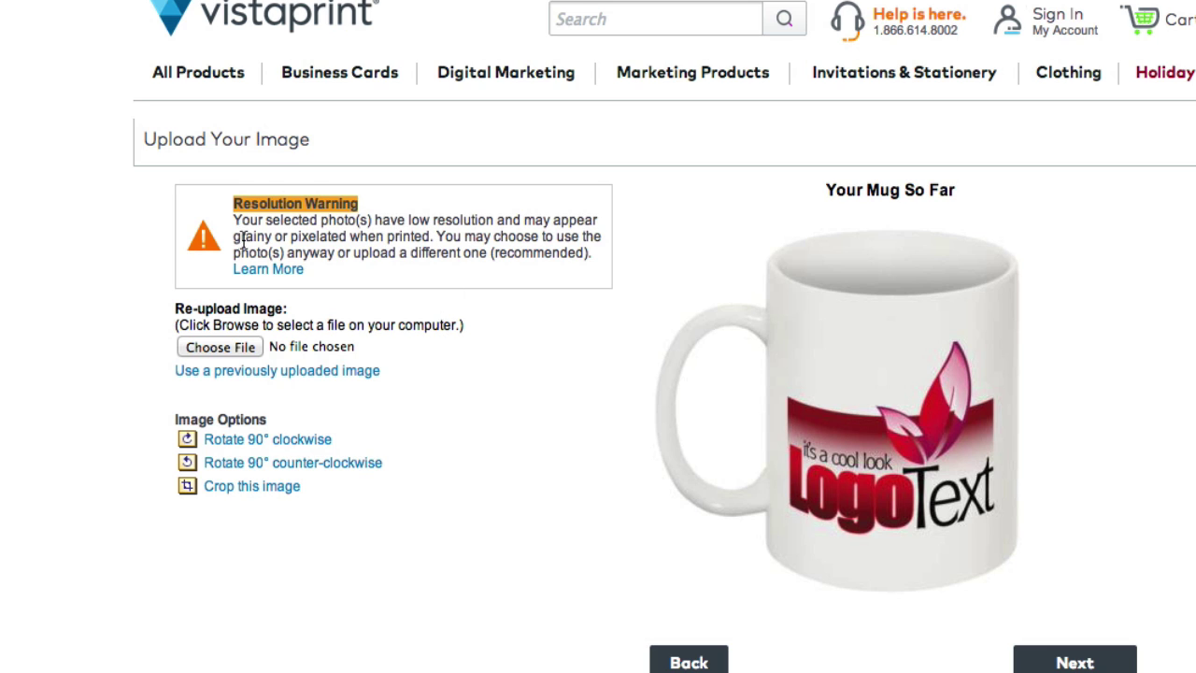
drag(240, 238, 436, 238)
click(467, 293)
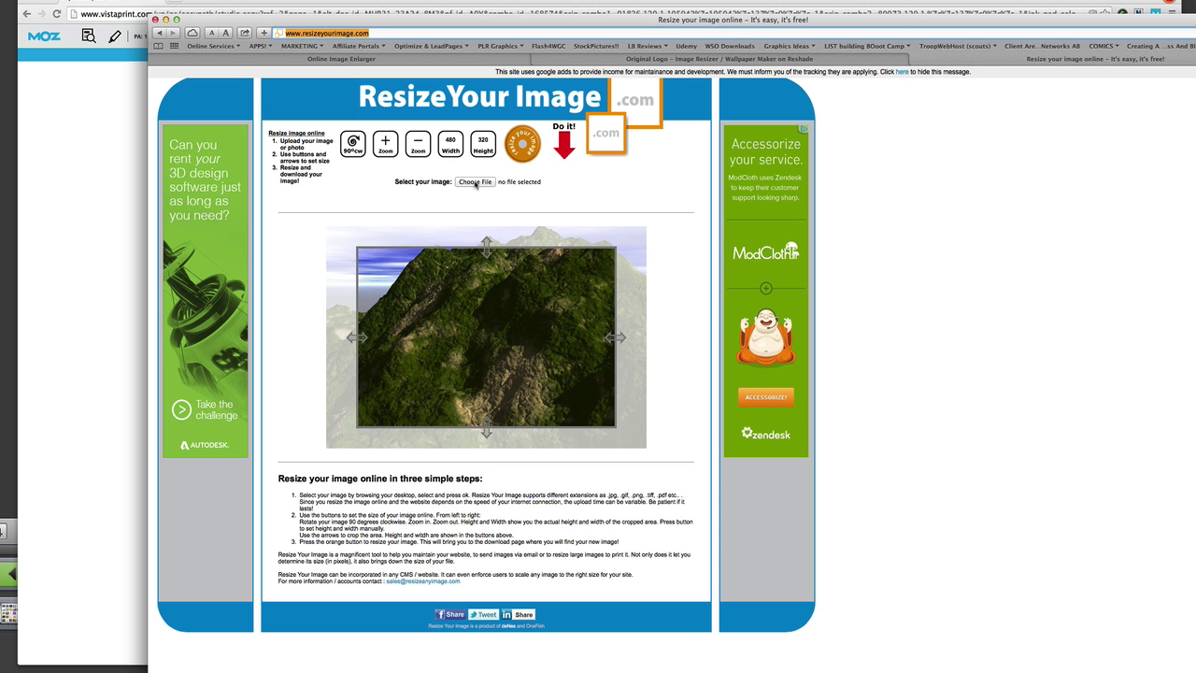
Load Original Logo.PNG into the resizer and stretch the crop area to the image edges.
click(474, 182)
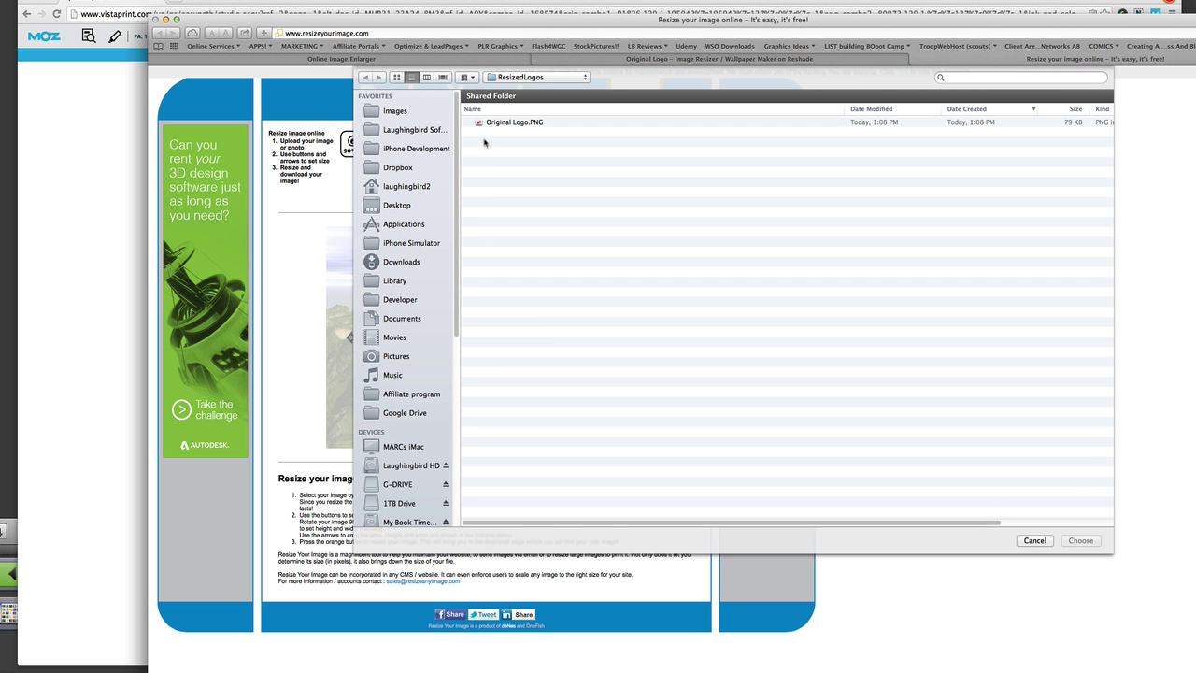
click(487, 122)
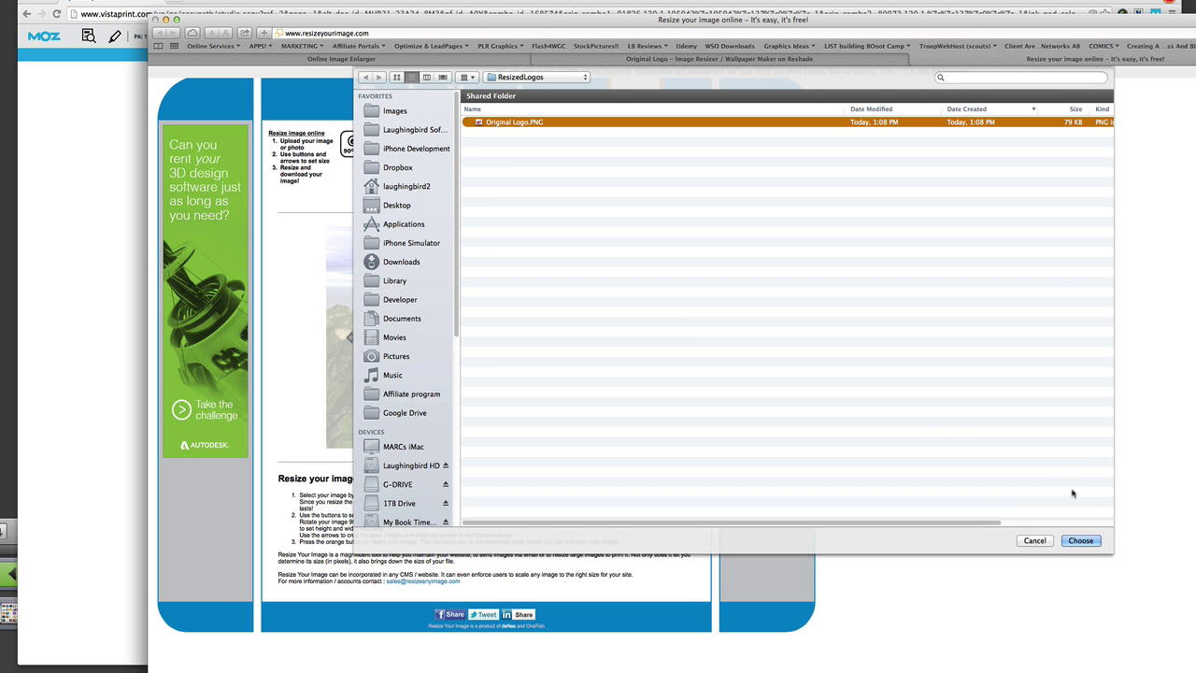
click(1081, 540)
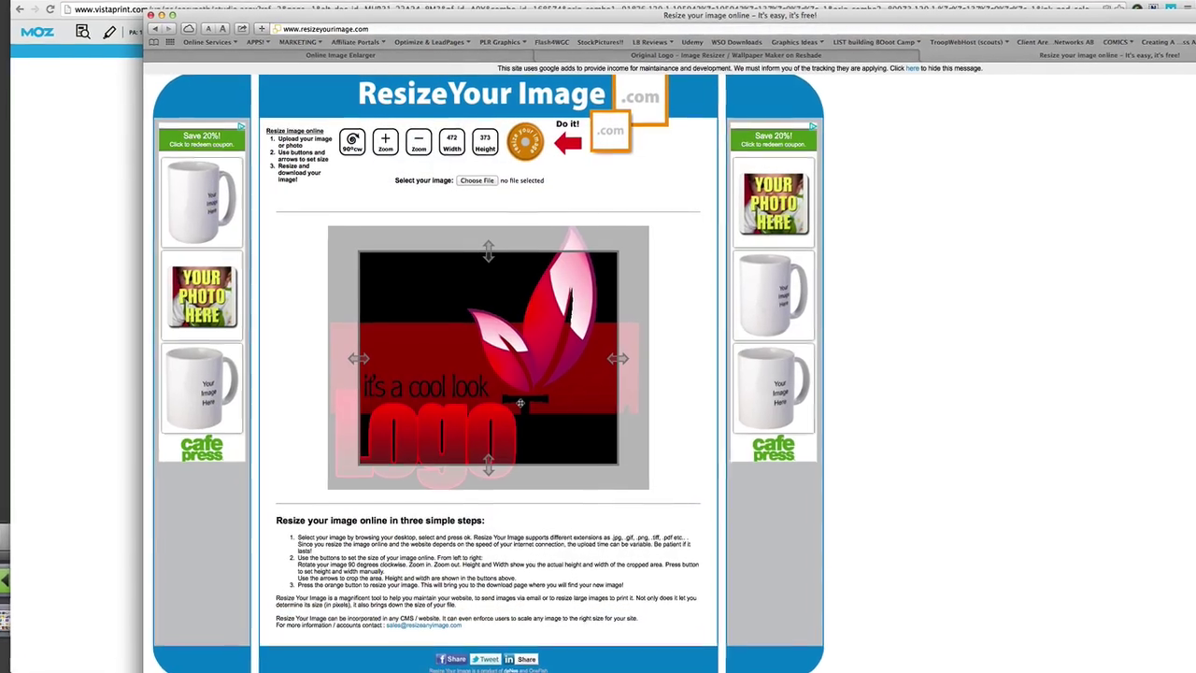
drag(488, 250, 488, 220)
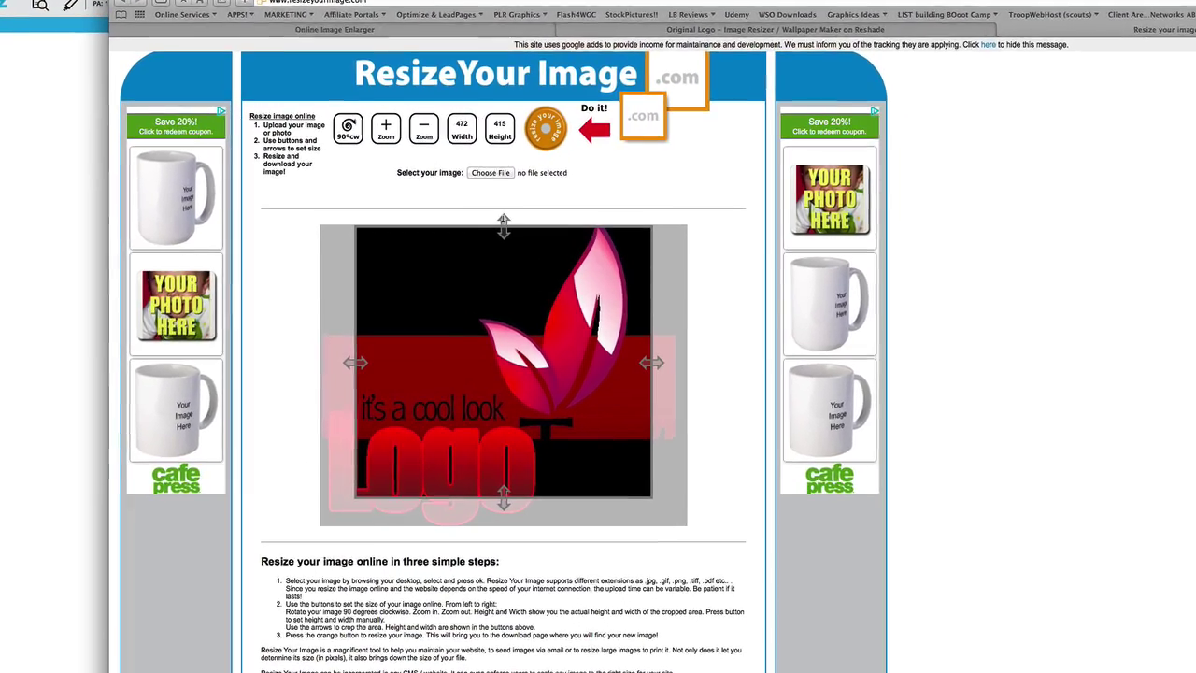
drag(651, 362, 719, 373)
drag(535, 529, 537, 558)
drag(352, 390, 312, 389)
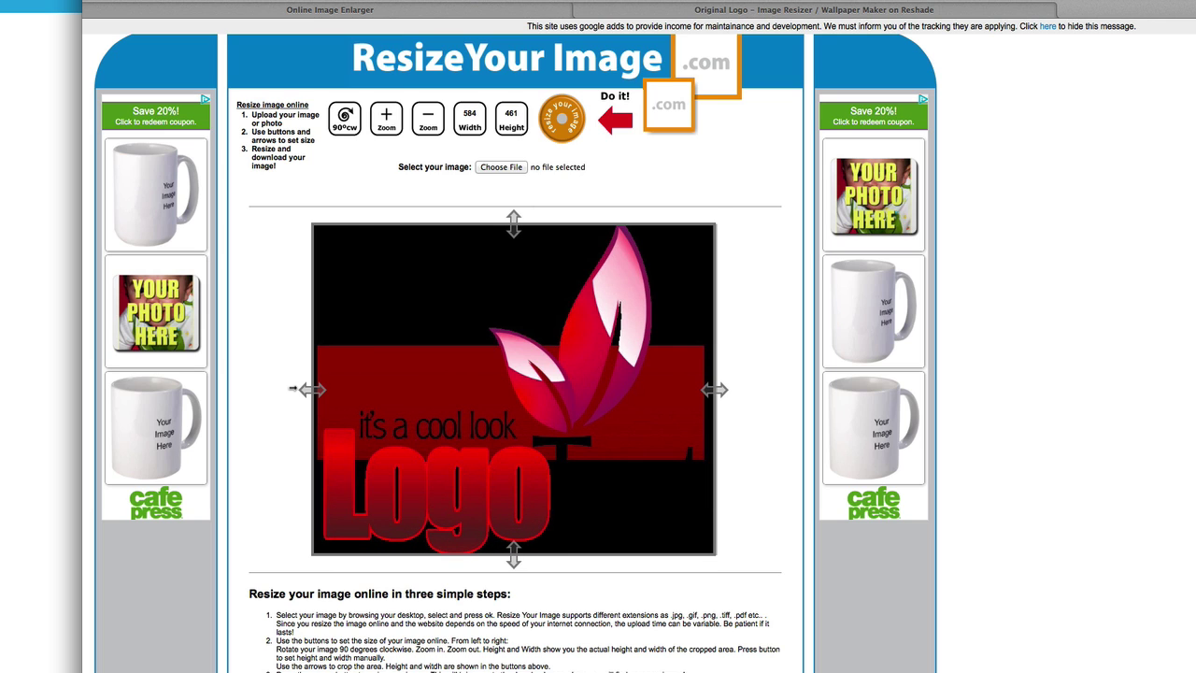
Zoom the logo in three times and raise the crop top to include the leaf, giving 946 × 746.
click(387, 126)
click(387, 126)
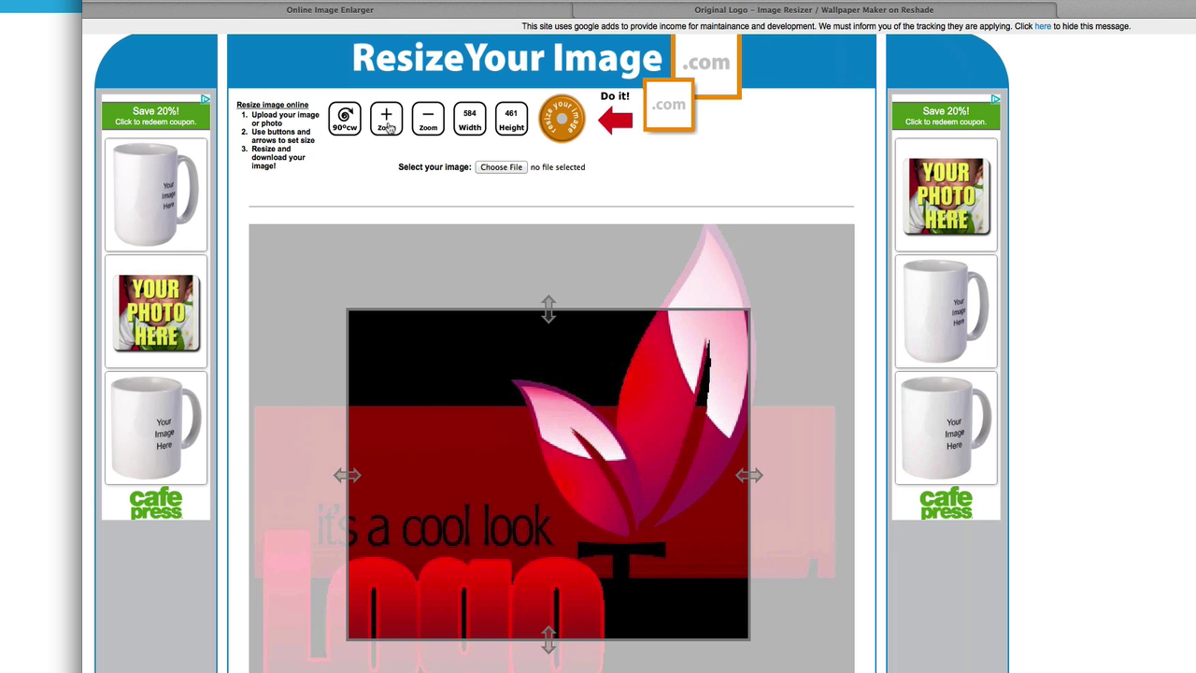
click(388, 126)
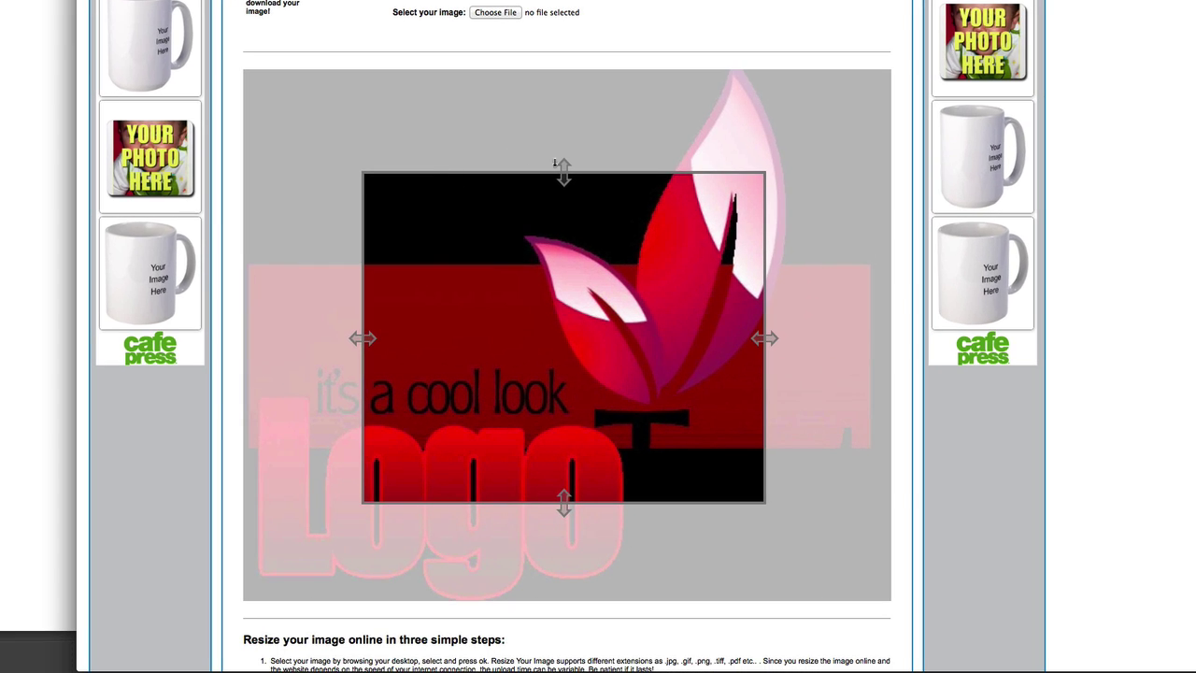
drag(555, 163, 562, 70)
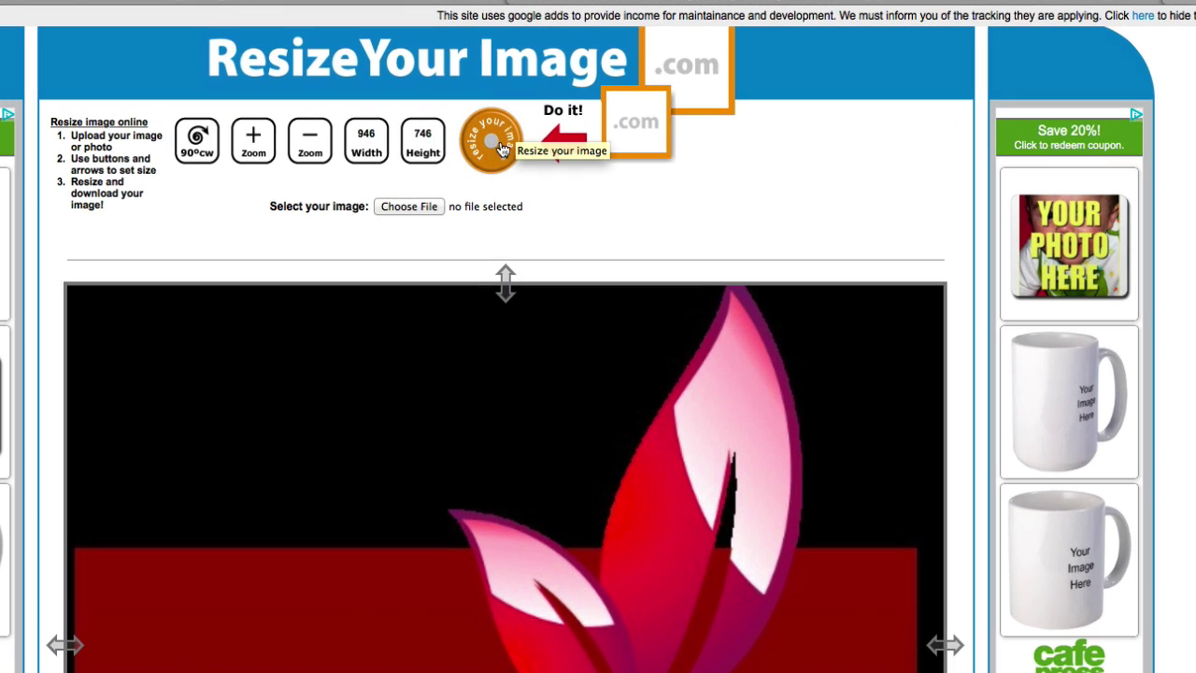
Resize the logo to 946 × 746 and save the result as NewSizeLogo.png in ResizedLogos.
click(484, 163)
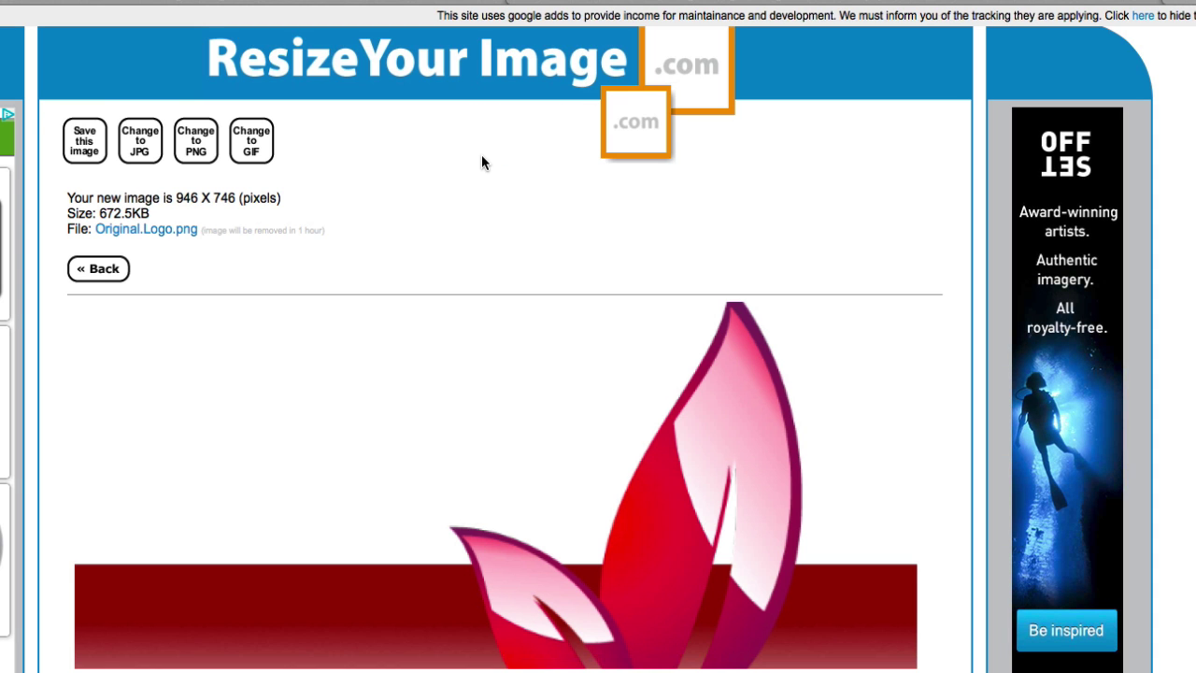
scroll(481, 164, down, 3)
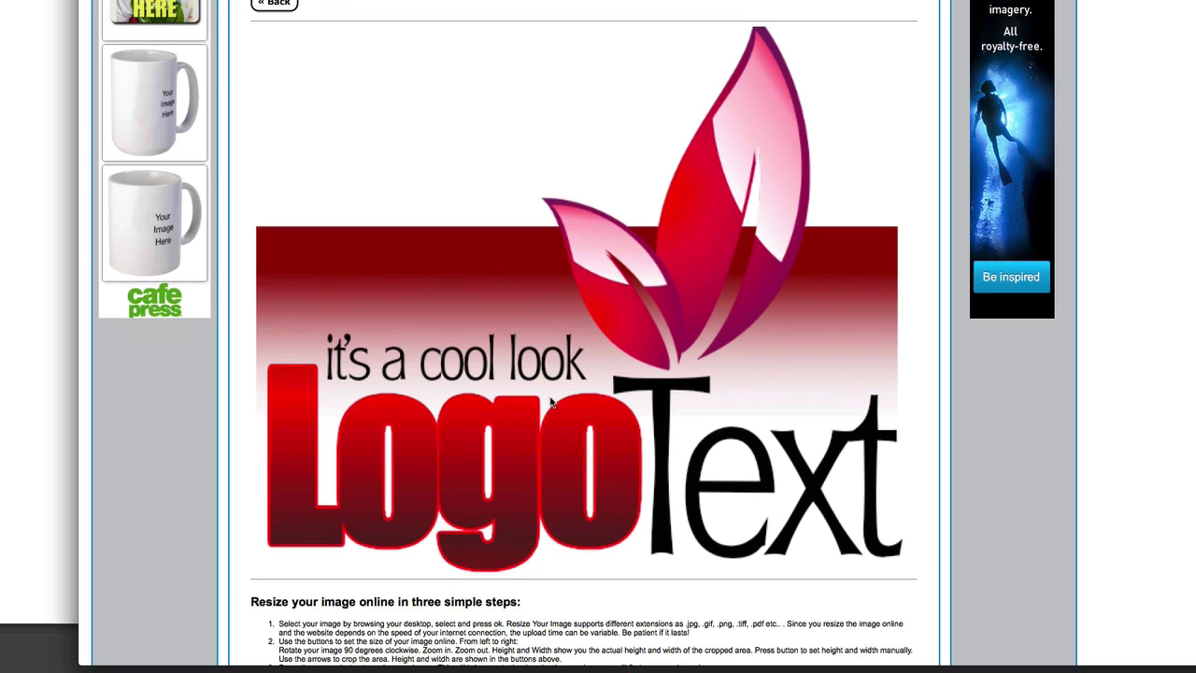
right_click(641, 386)
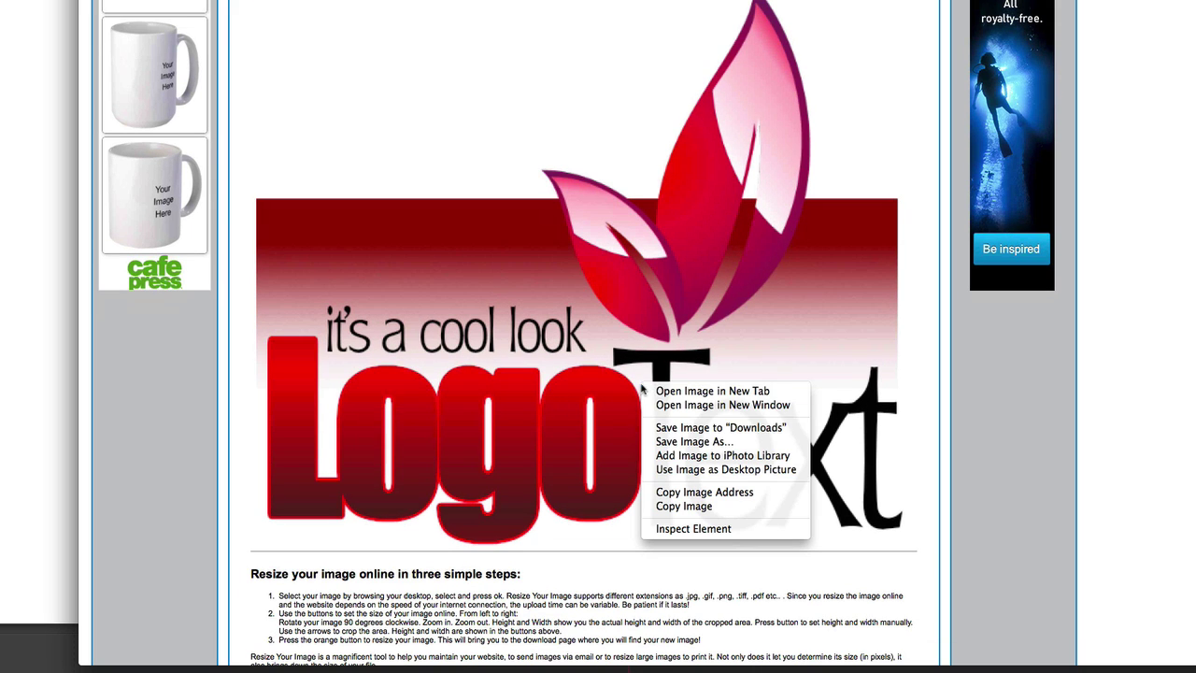
click(692, 442)
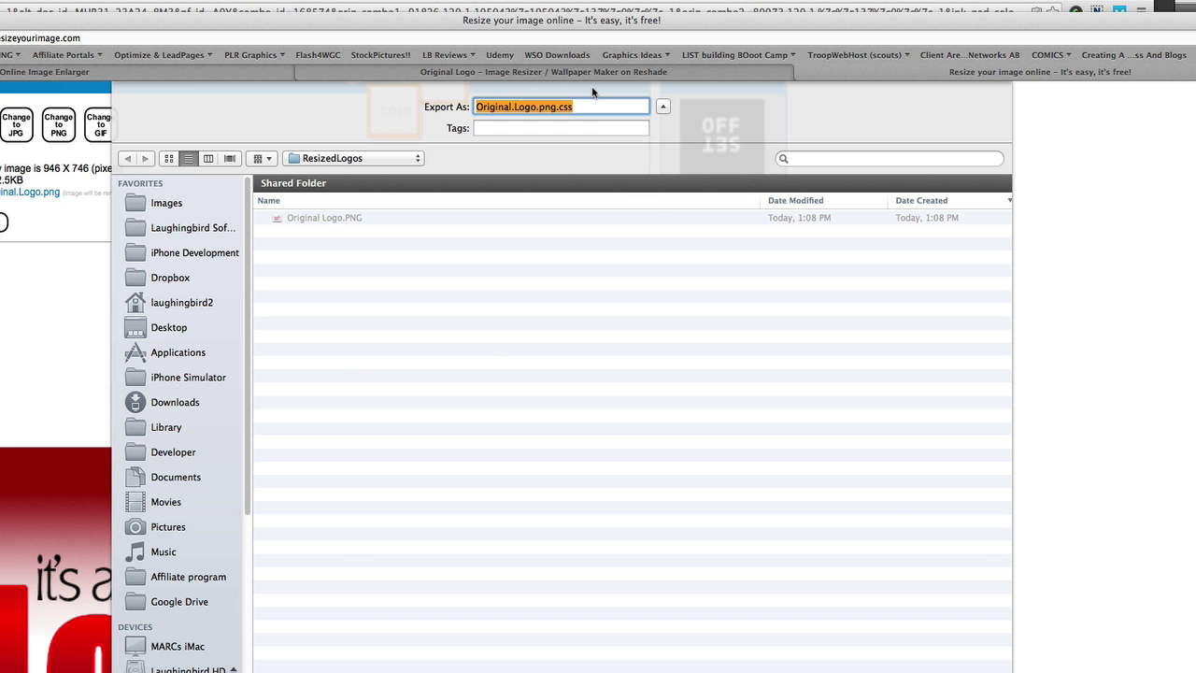
text(New)
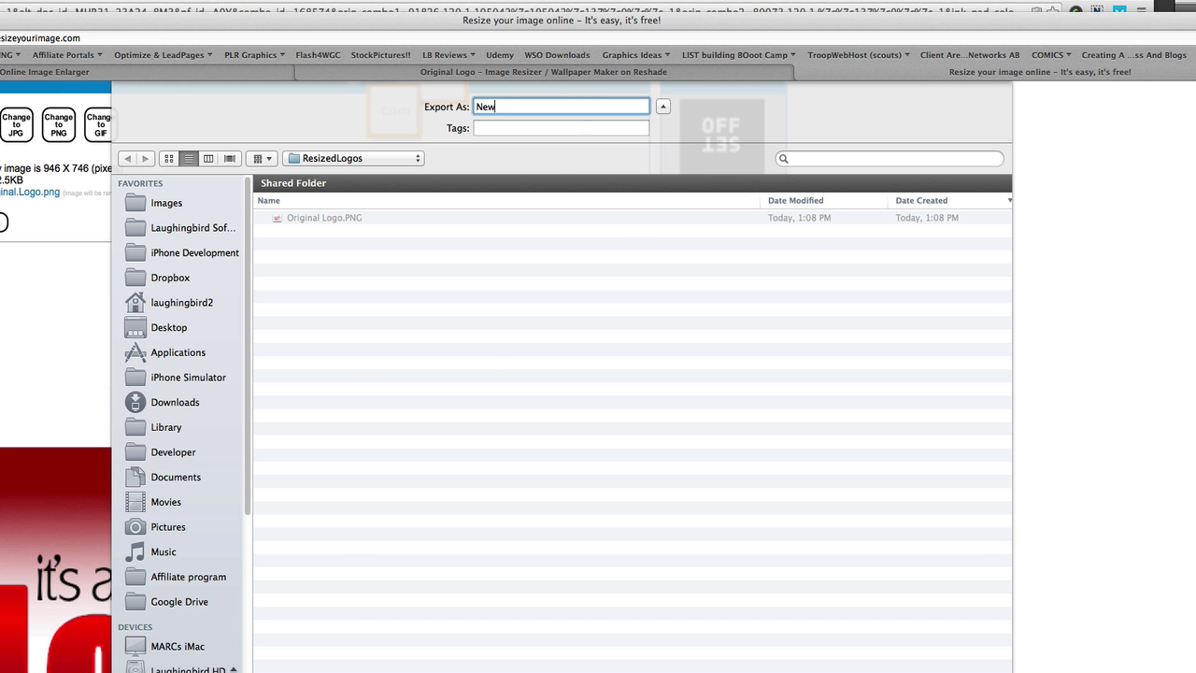
text(SizeLogo.png)
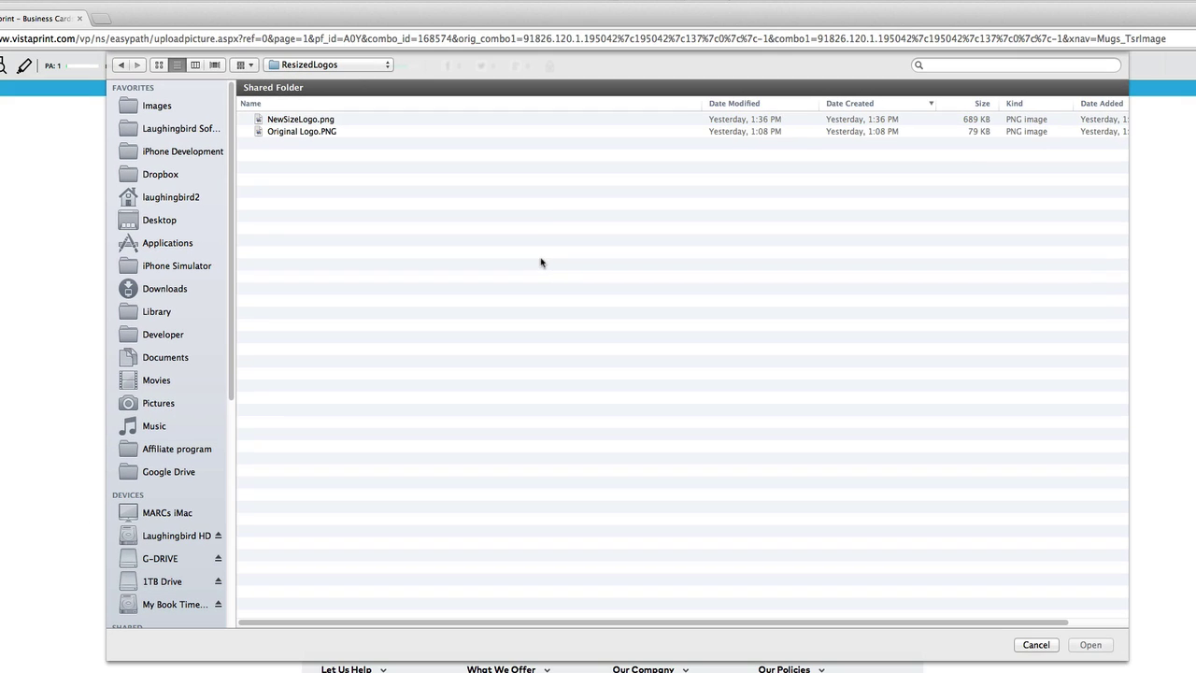
Upload NewSizeLogo.png to the mug, mark its excellent-resolution message, and head to cafepress.com.
click(299, 120)
click(1089, 644)
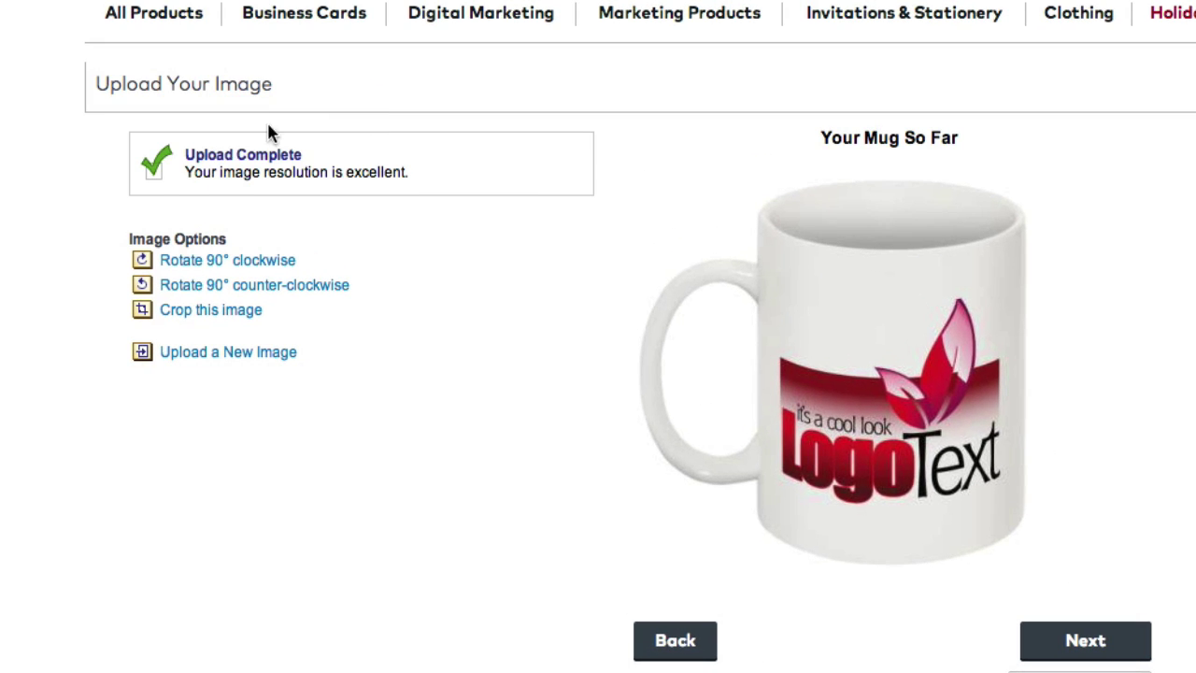
drag(187, 170, 515, 147)
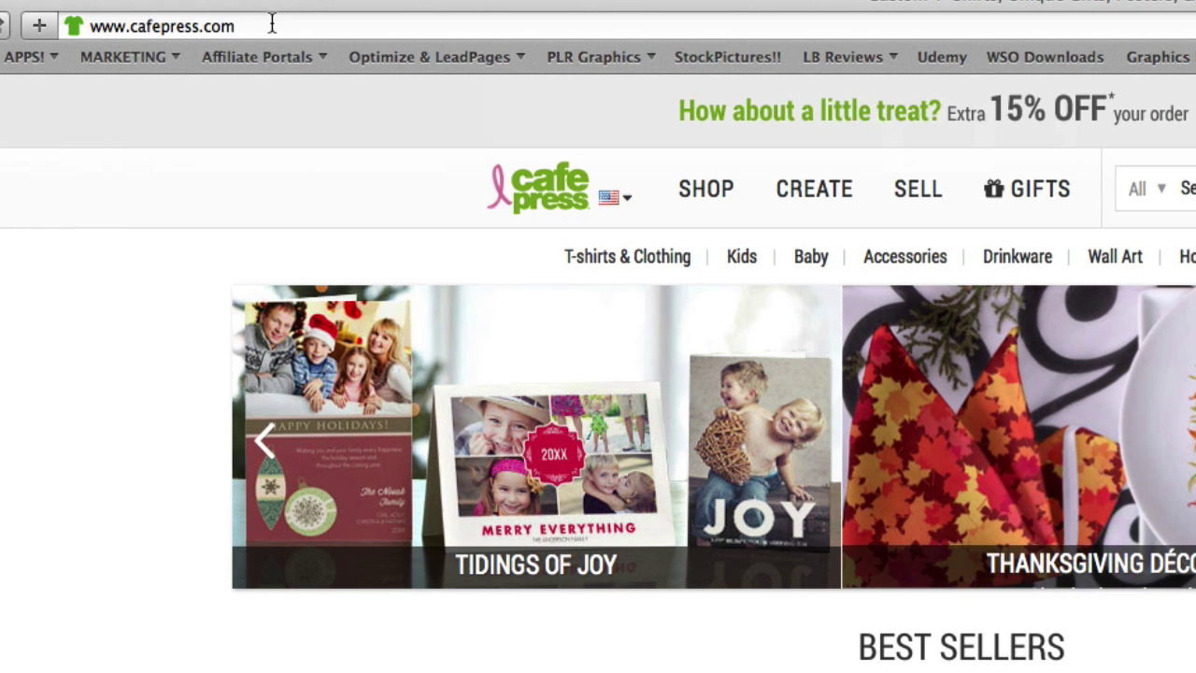
click(67, 21)
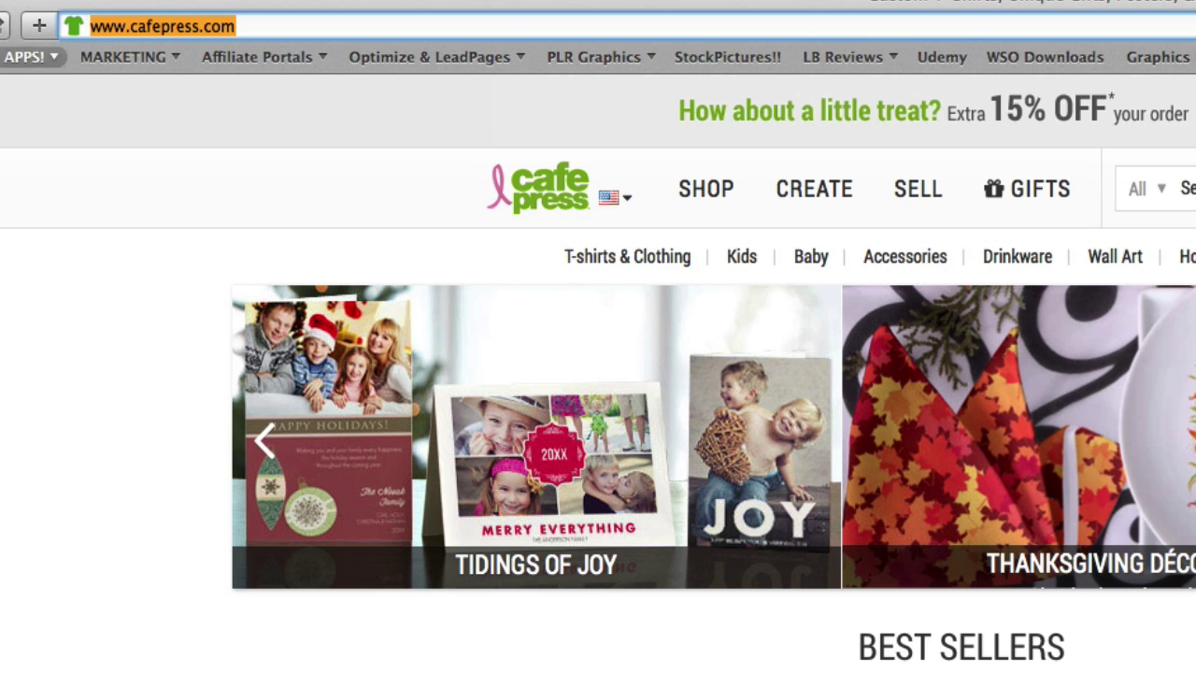
Open the Custom Photo Mousepad and start uploading a photo from the computer.
mouse_move(802, 164)
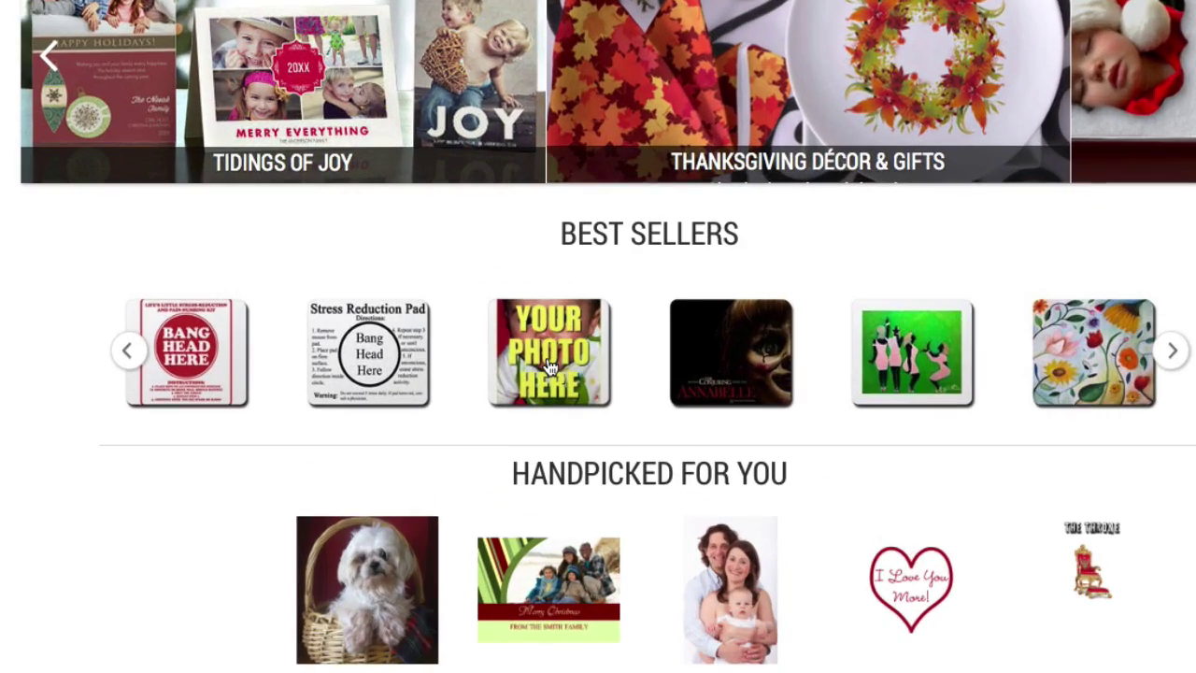
click(550, 366)
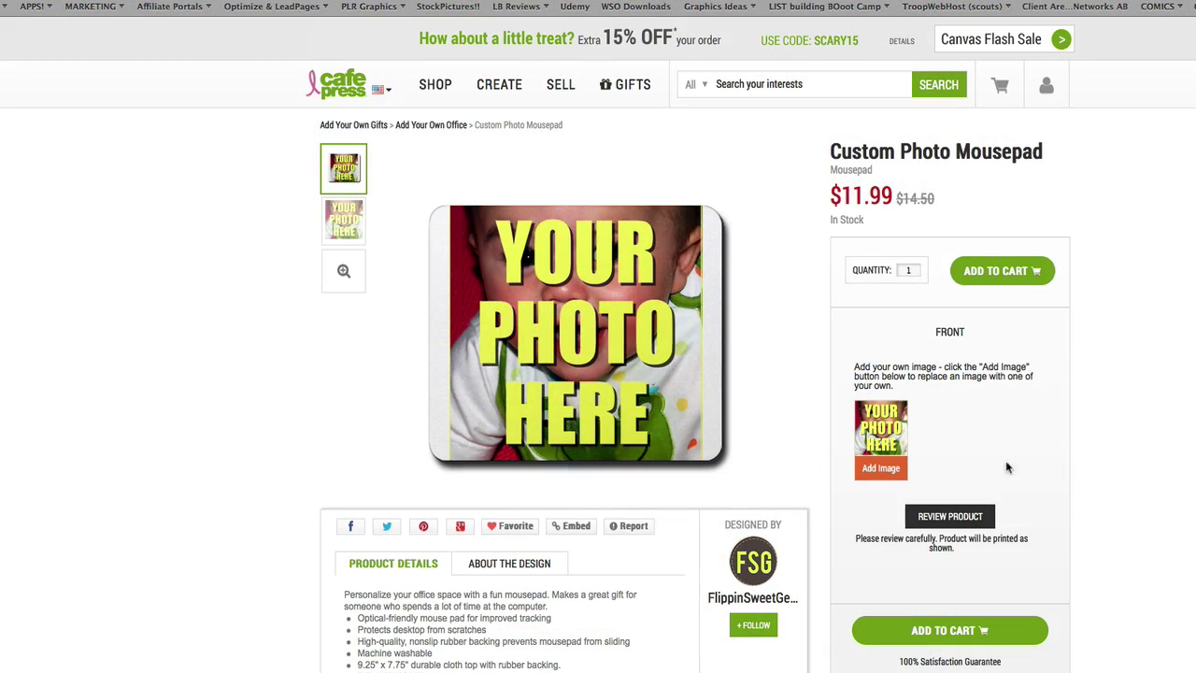
click(879, 469)
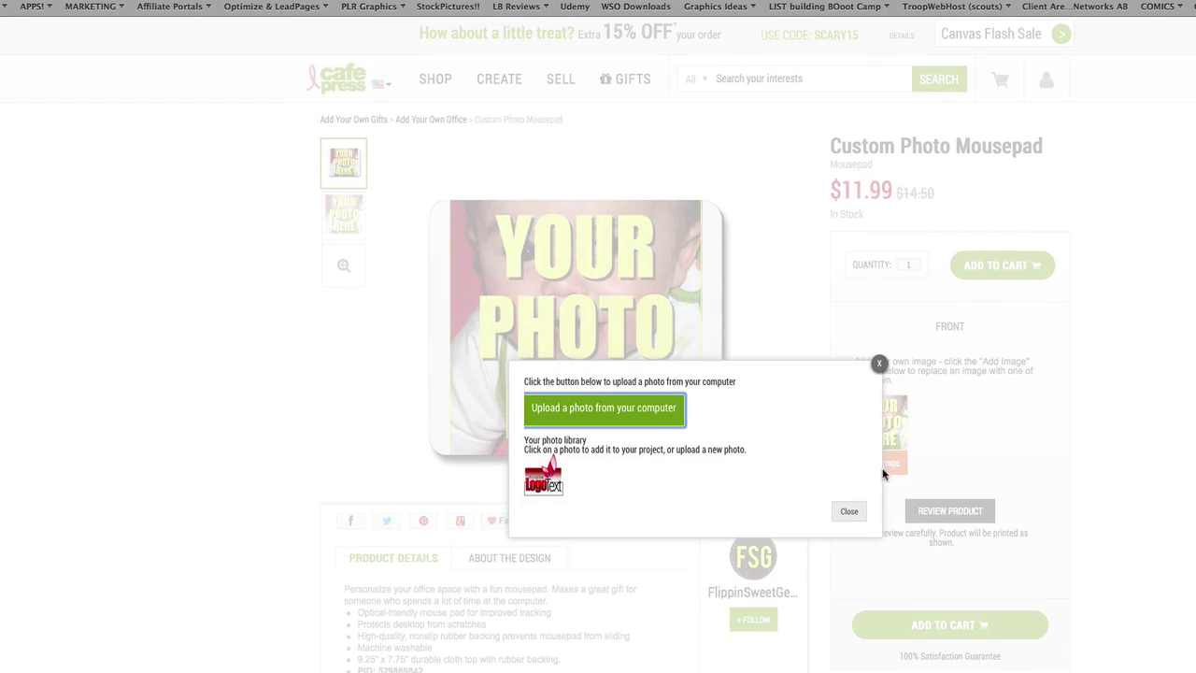
click(585, 423)
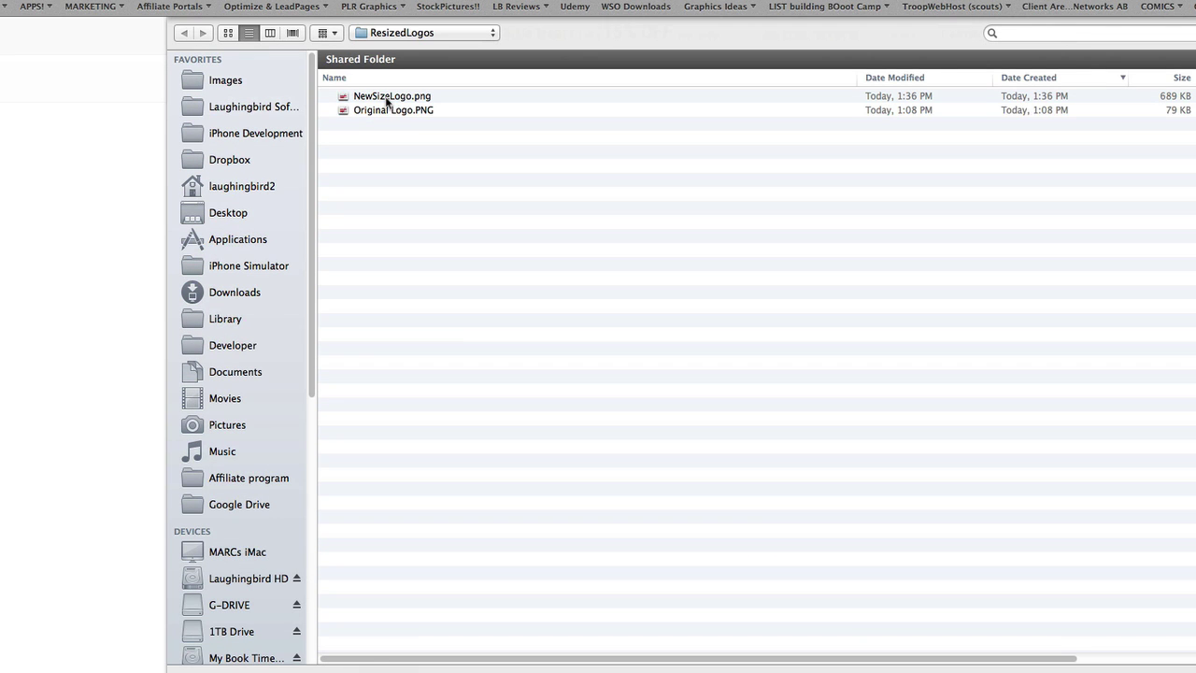
Upload NewSizeLogo.png onto the mousepad and view its magnified preview.
click(396, 111)
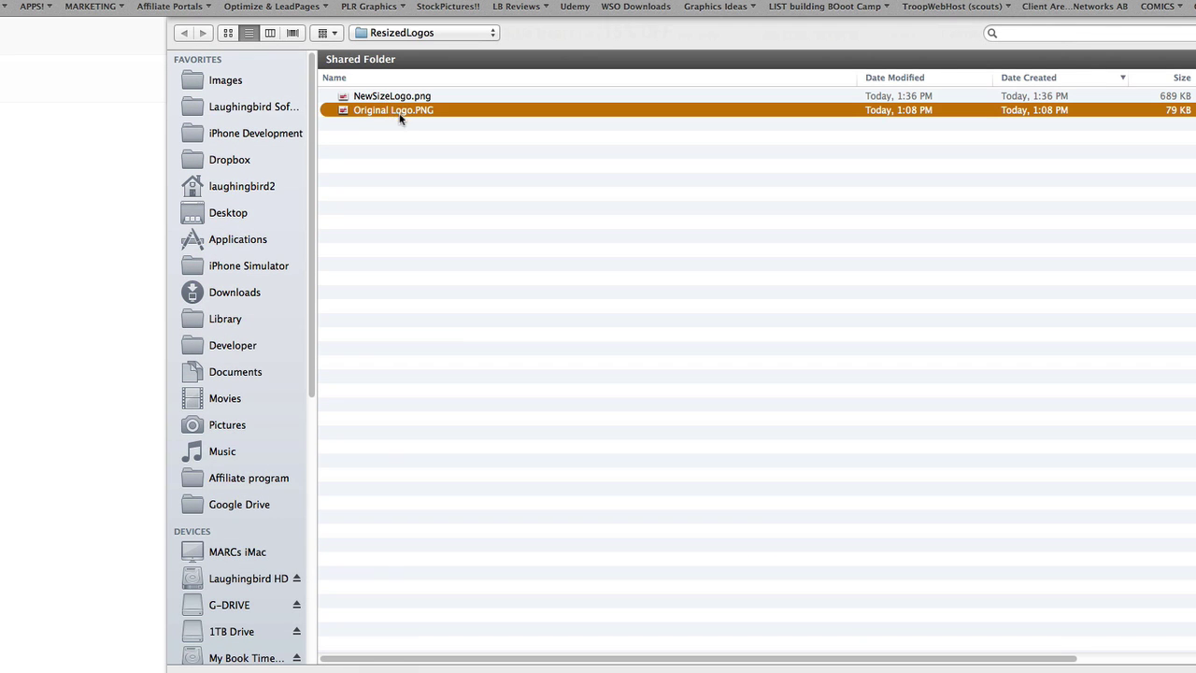
click(393, 97)
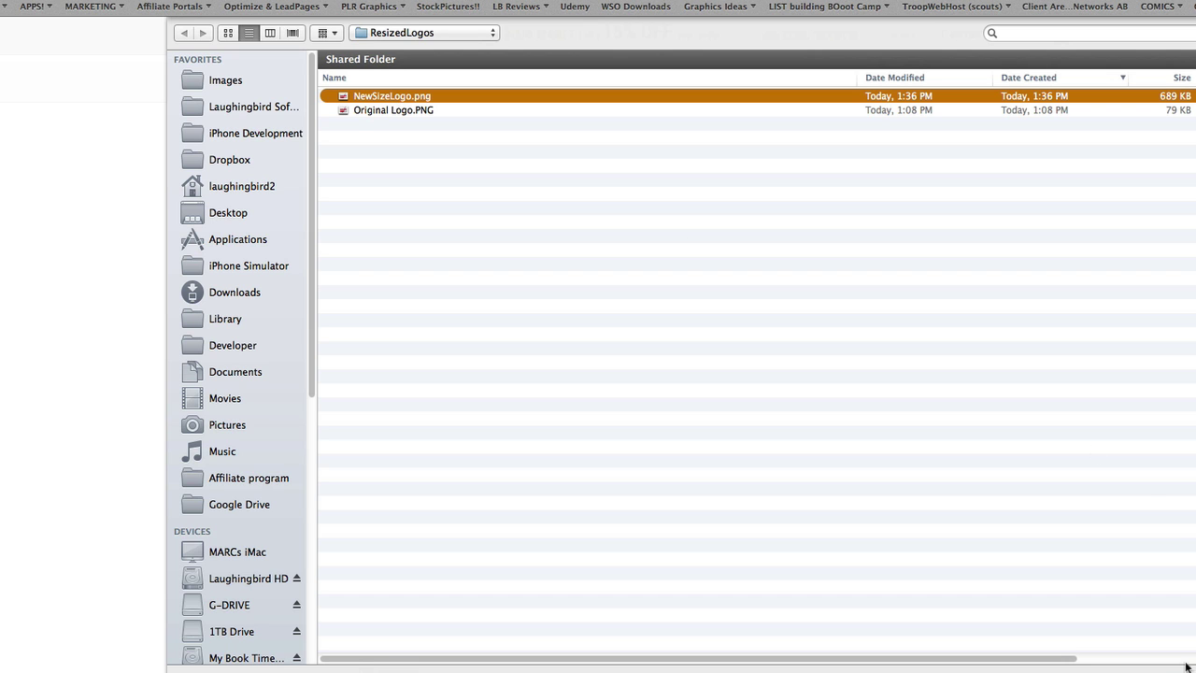
key(Return)
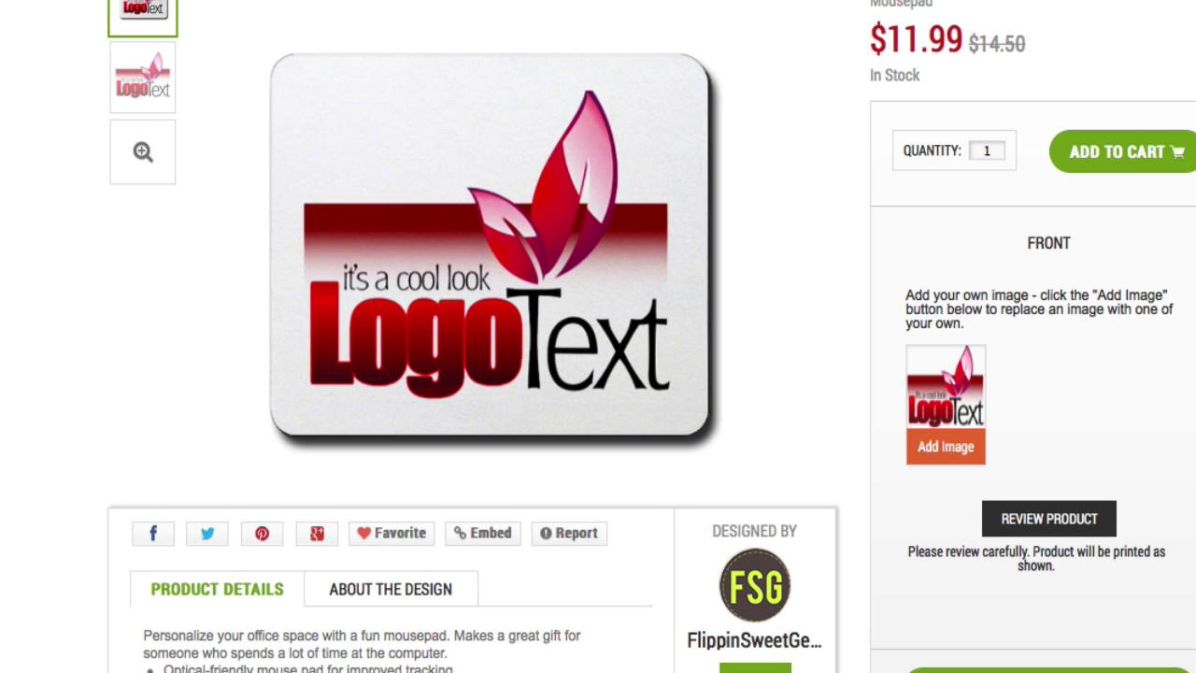
click(131, 158)
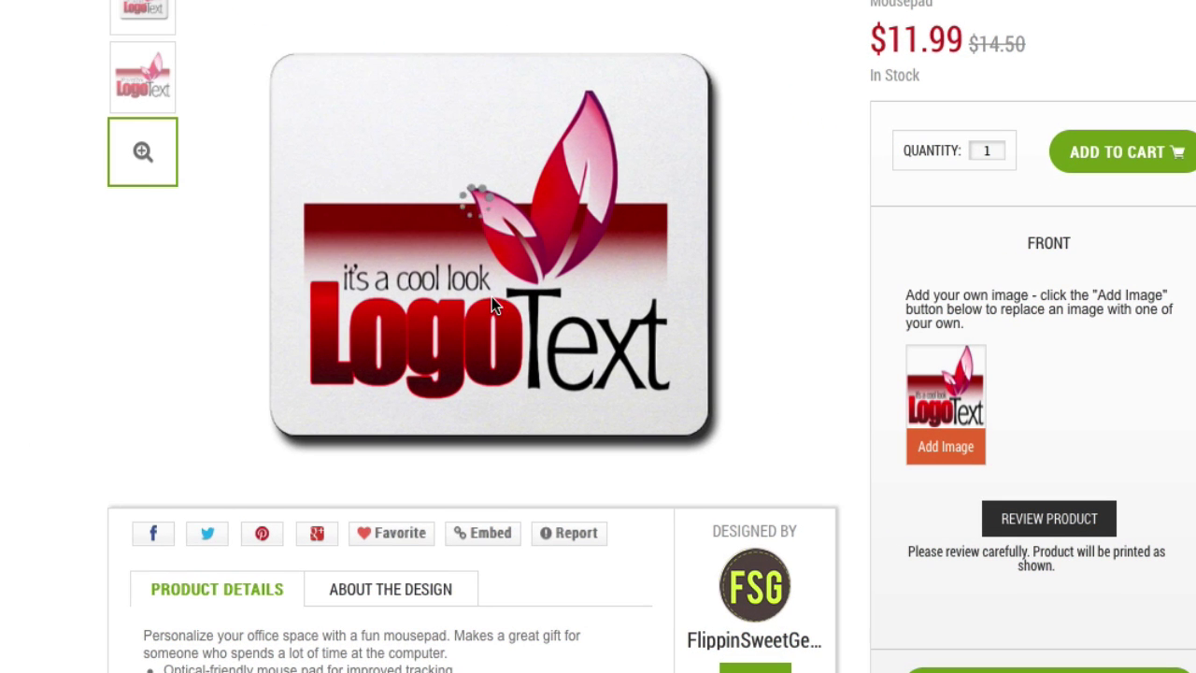